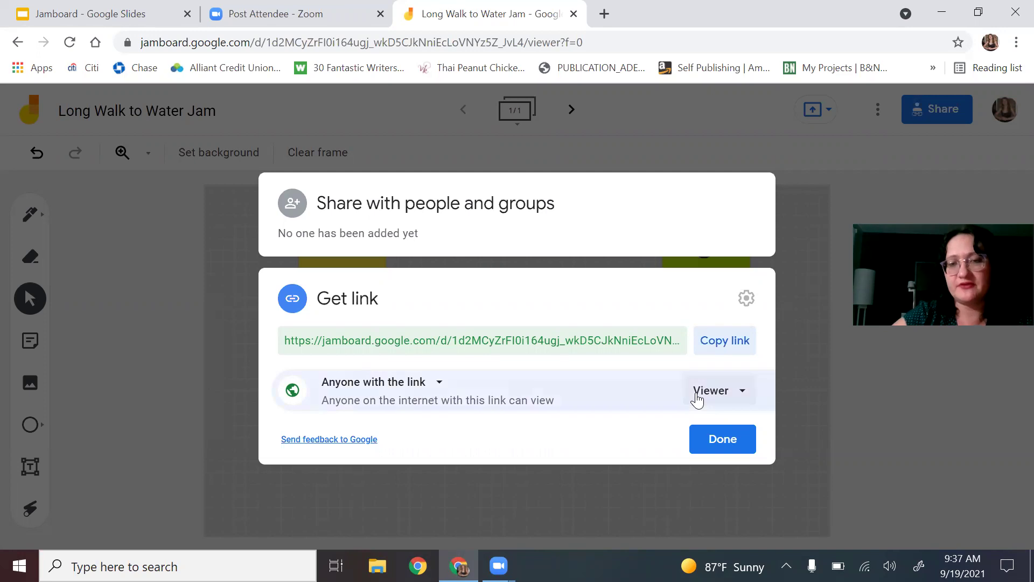
Set the jam's link access to Editor for anyone with the link, select the sharing link, and finish sharing.
{"action": "left_click", "coordinate": [697, 399]}
{"action": "left_click", "coordinate": [735, 466]}
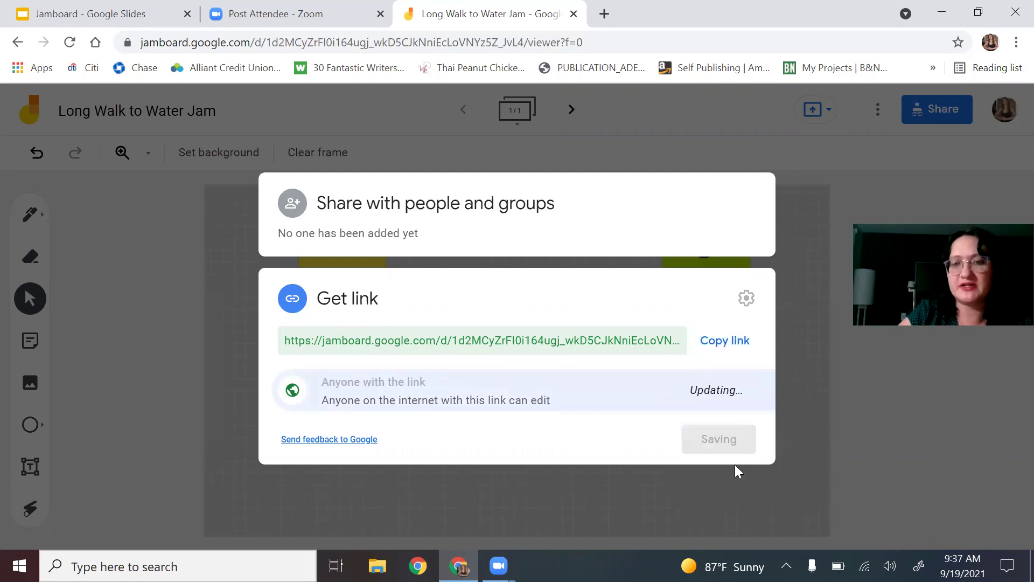
{"action": "left_click", "coordinate": [524, 337]}
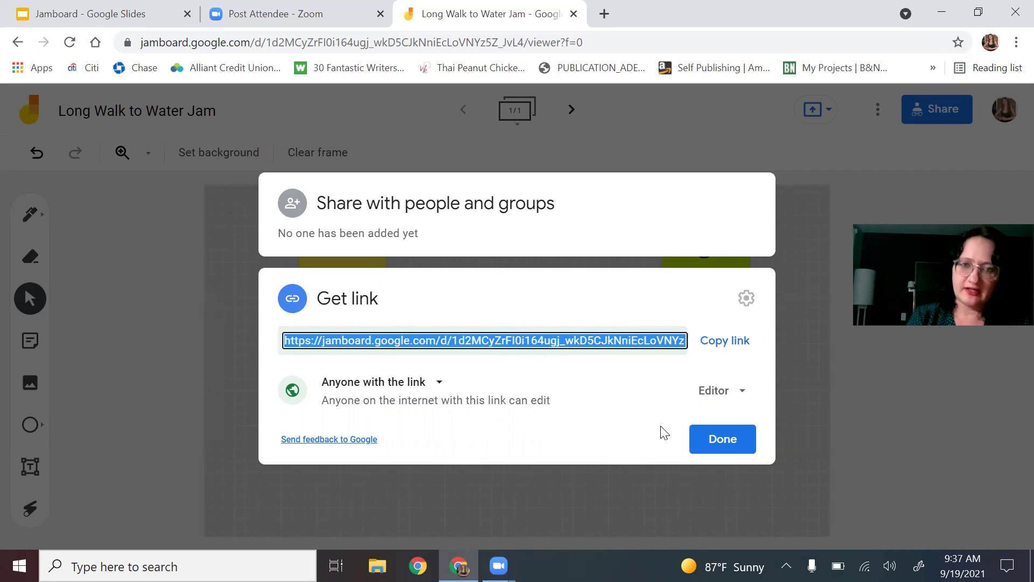
{"action": "left_click", "coordinate": [721, 442]}
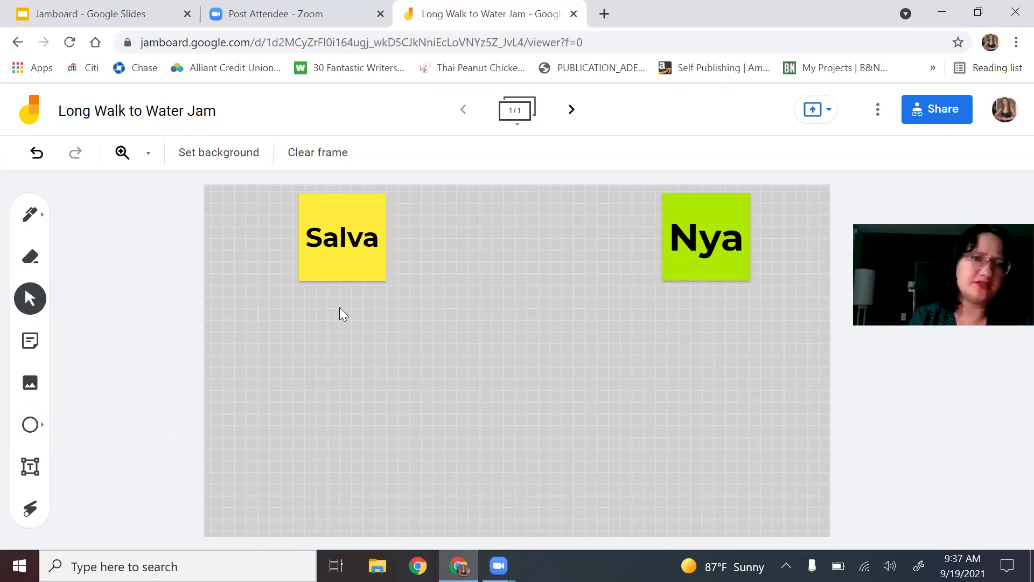
Add a pink sticky note reading "Hero" to the frame.
{"action": "left_click", "coordinate": [30, 340]}
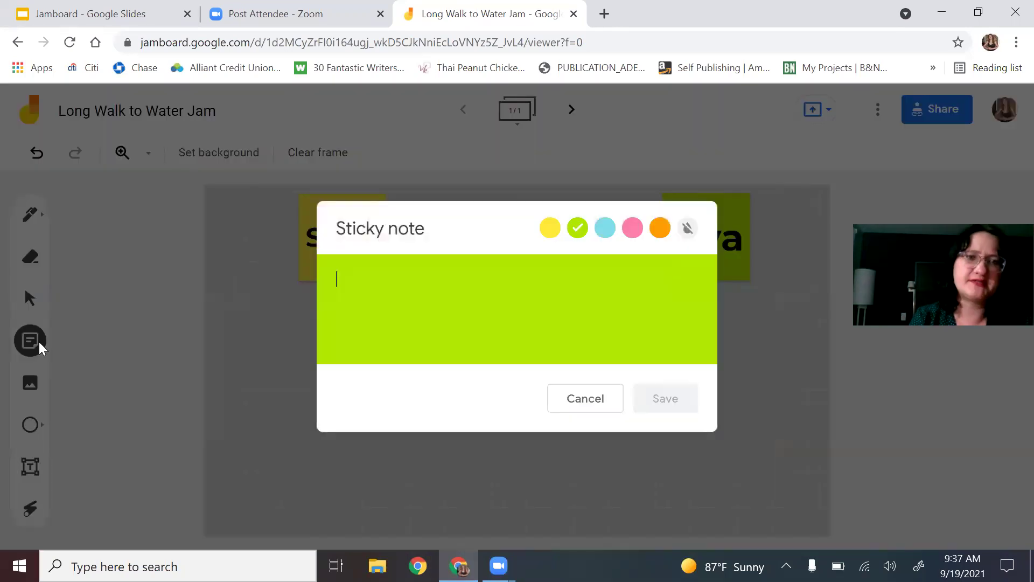
{"action": "left_click", "coordinate": [667, 233]}
{"action": "left_click", "coordinate": [641, 225]}
{"action": "left_click", "coordinate": [577, 314]}
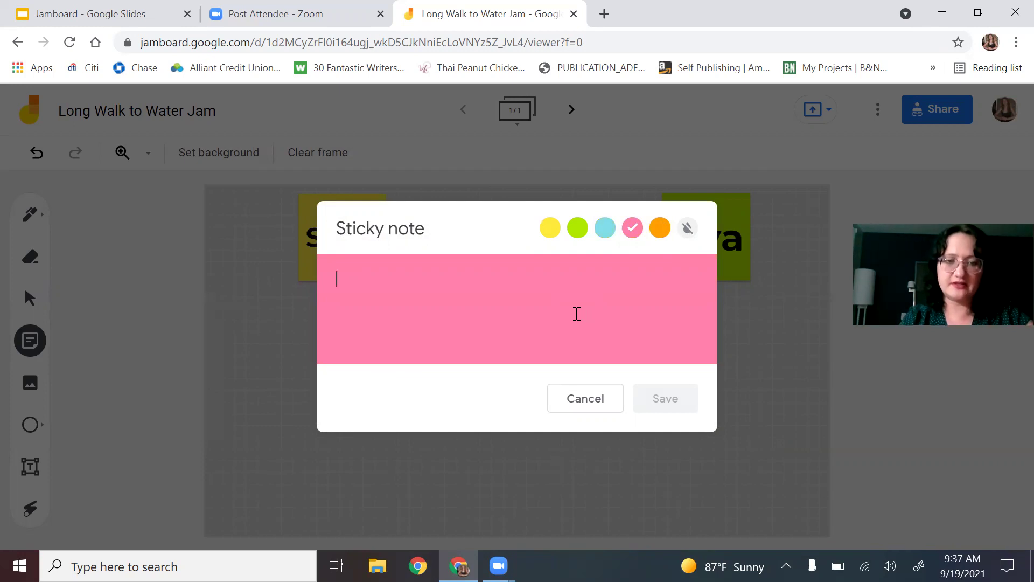
{"action": "type", "text": "Hero"}
{"action": "left_click", "coordinate": [667, 406]}
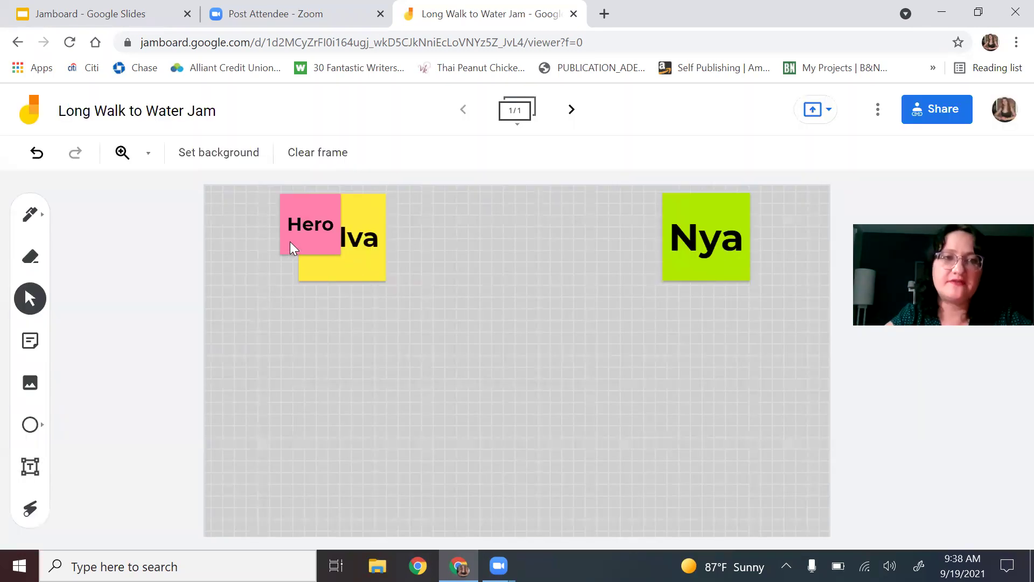
Move the pink Hero note to the lower edge of the green note and shift the green note slightly upward.
{"action": "left_click_drag", "start_coordinate": [291, 242], "coordinate": [714, 297]}
{"action": "left_click", "coordinate": [703, 504]}
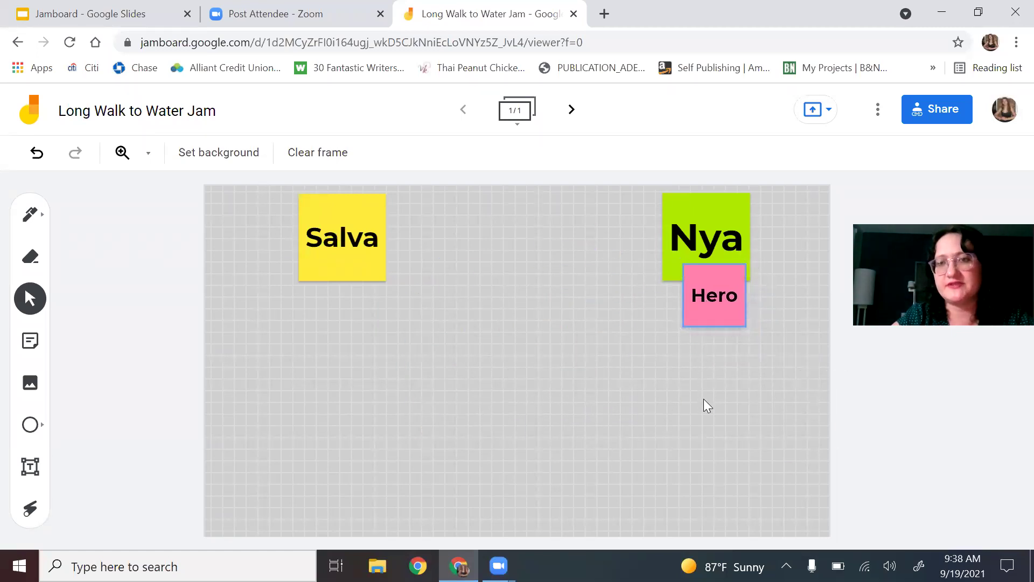
{"action": "left_click", "coordinate": [690, 300]}
{"action": "mouse_move", "coordinate": [706, 305]}
{"action": "left_mouse_down"}
{"action": "mouse_move", "coordinate": [684, 322]}
{"action": "mouse_move", "coordinate": [691, 315]}
{"action": "left_mouse_up"}
{"action": "left_click", "coordinate": [716, 210]}
{"action": "left_click_drag", "start_coordinate": [716, 210], "coordinate": [714, 205]}
{"action": "left_click_drag", "start_coordinate": [716, 290], "coordinate": [735, 294]}
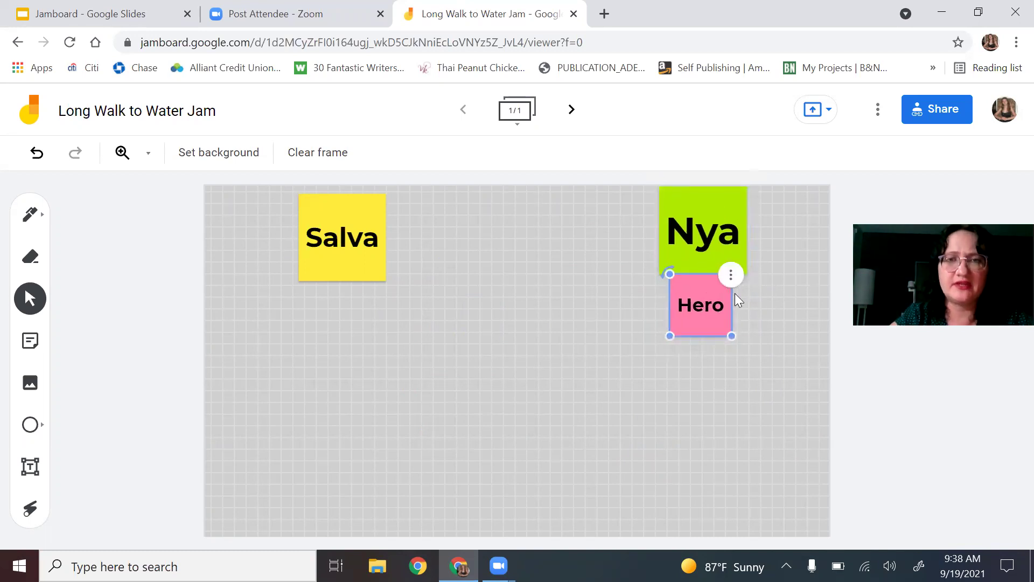
{"action": "left_click", "coordinate": [423, 344]}
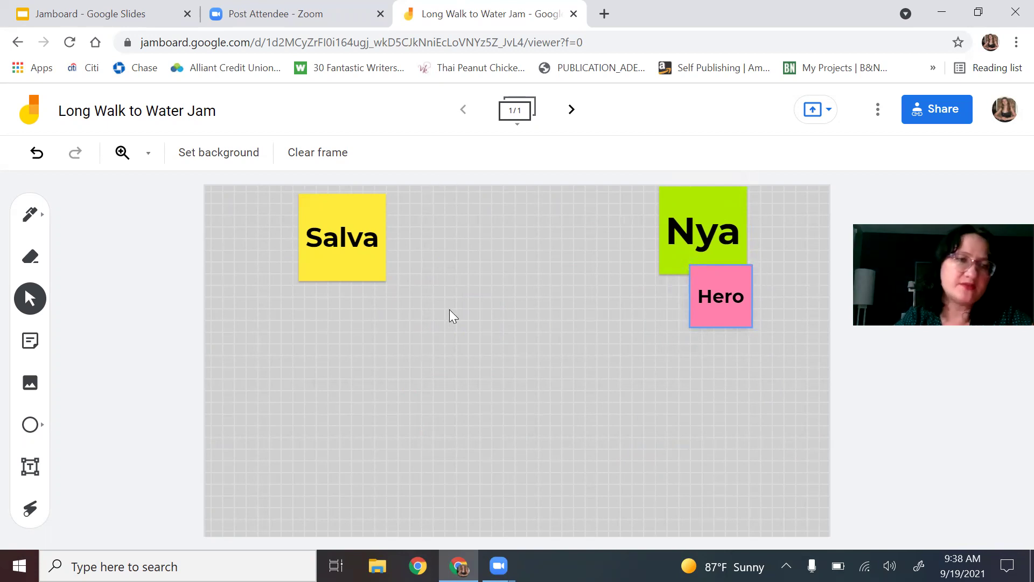
Handwrite the equation 5x + 10 = 20 with the teal Pen across the empty area below the sticky notes.
{"action": "left_click", "coordinate": [27, 261]}
{"action": "left_click", "coordinate": [29, 215]}
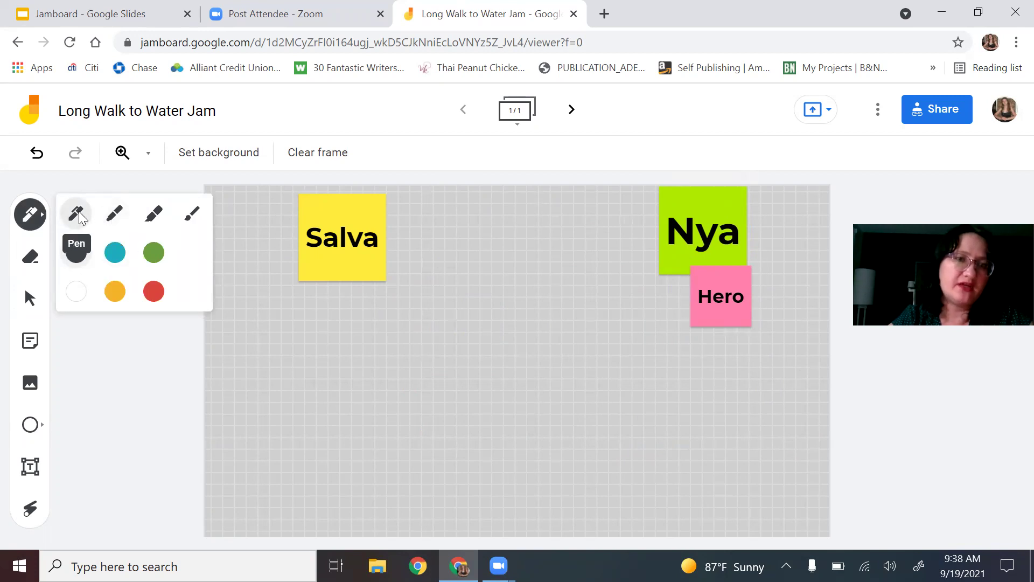
{"action": "left_click", "coordinate": [117, 256]}
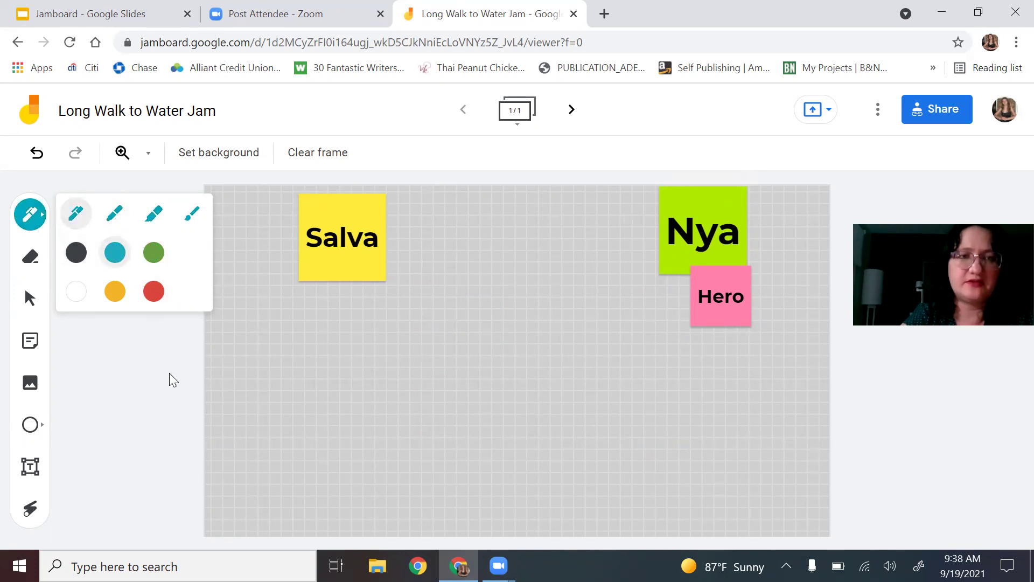
{"action": "mouse_move", "coordinate": [326, 357]}
{"action": "left_mouse_down"}
{"action": "mouse_move", "coordinate": [368, 340]}
{"action": "mouse_move", "coordinate": [324, 394]}
{"action": "mouse_move", "coordinate": [367, 399]}
{"action": "left_mouse_up"}
{"action": "left_click_drag", "start_coordinate": [367, 399], "coordinate": [310, 434]}
{"action": "left_click_drag", "start_coordinate": [433, 345], "coordinate": [390, 423]}
{"action": "left_click_drag", "start_coordinate": [387, 357], "coordinate": [418, 412]}
{"action": "mouse_move", "coordinate": [474, 360]}
{"action": "left_mouse_down"}
{"action": "mouse_move", "coordinate": [473, 405]}
{"action": "mouse_move", "coordinate": [473, 393]}
{"action": "left_mouse_up"}
{"action": "left_click_drag", "start_coordinate": [532, 345], "coordinate": [530, 412]}
{"action": "mouse_move", "coordinate": [563, 353]}
{"action": "left_mouse_down"}
{"action": "mouse_move", "coordinate": [587, 371]}
{"action": "mouse_move", "coordinate": [643, 382]}
{"action": "left_mouse_up"}
{"action": "left_click_drag", "start_coordinate": [609, 419], "coordinate": [655, 400]}
{"action": "left_click_drag", "start_coordinate": [456, 391], "coordinate": [501, 378]}
{"action": "mouse_move", "coordinate": [709, 358]}
{"action": "left_mouse_down"}
{"action": "mouse_move", "coordinate": [727, 356]}
{"action": "mouse_move", "coordinate": [755, 411]}
{"action": "mouse_move", "coordinate": [755, 372]}
{"action": "left_mouse_up"}
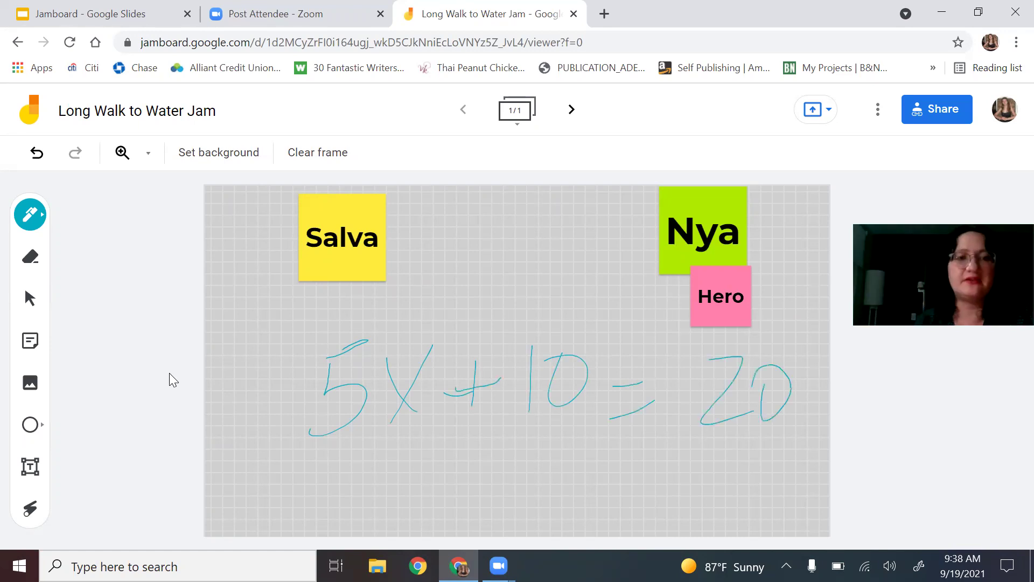